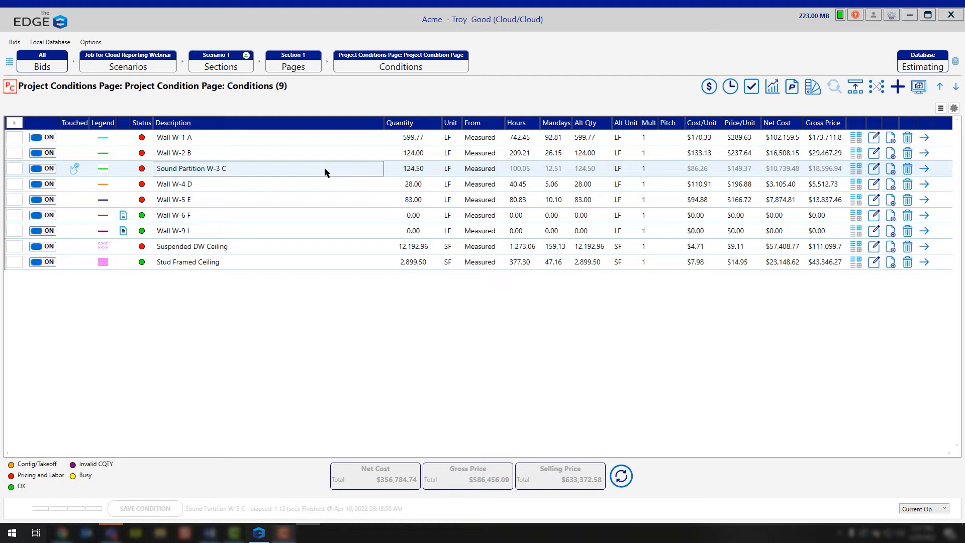
# Open the misc items of the Sound Partition W-3 C condition and start adding a new misc item
pyautogui.doubleClick(324, 167)
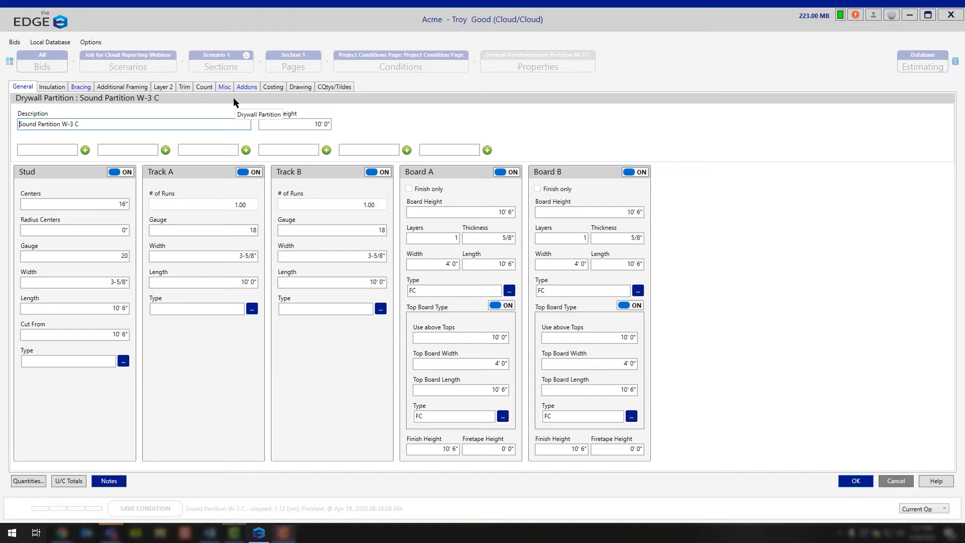
pyautogui.click(224, 87)
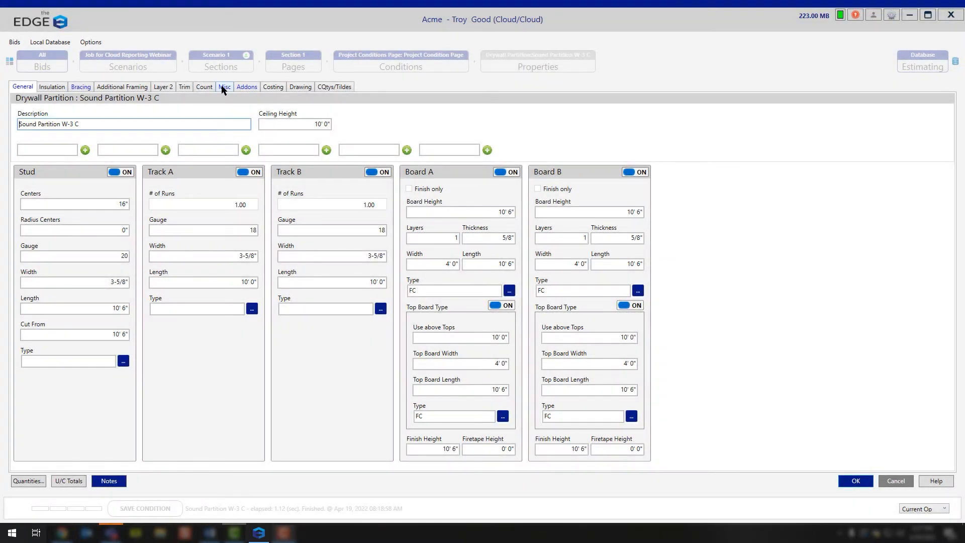
pyautogui.click(223, 88)
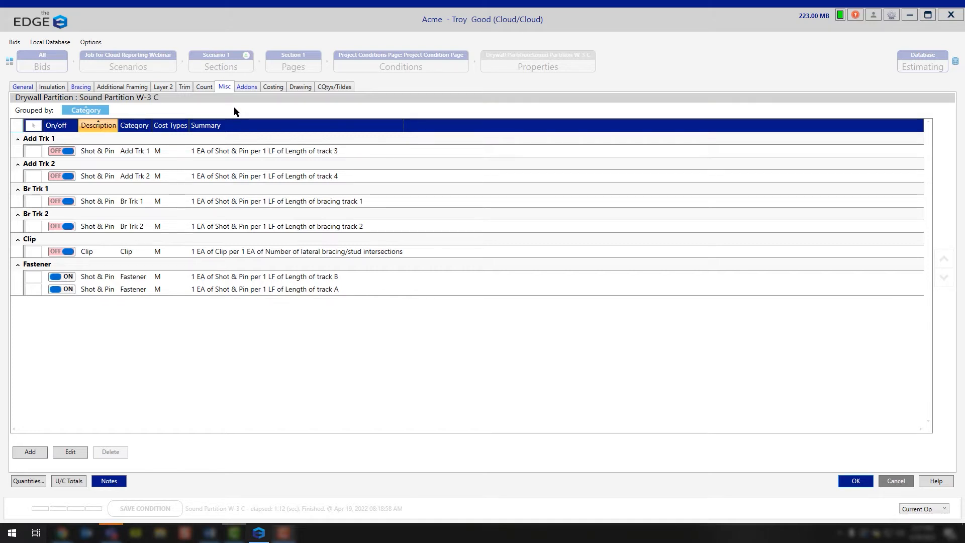
pyautogui.click(253, 176)
pyautogui.click(30, 451)
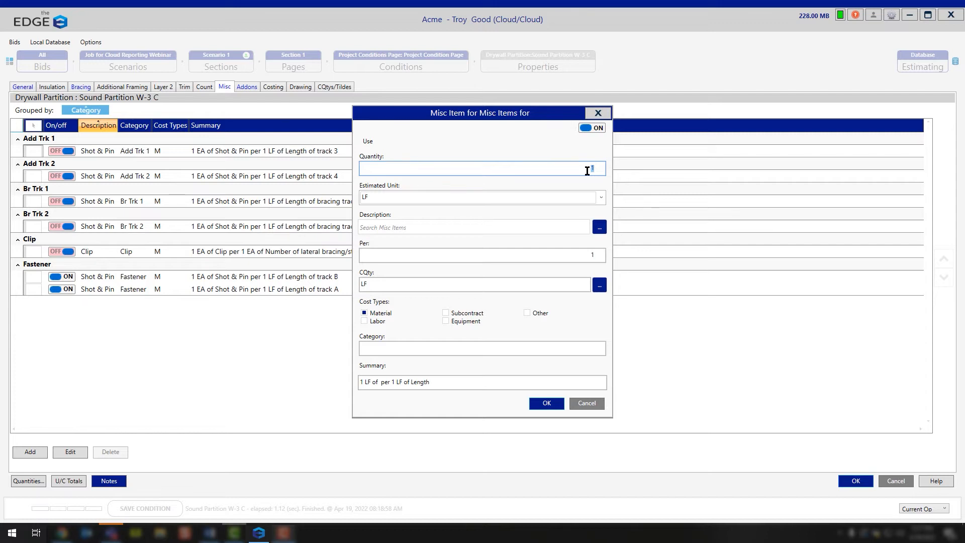
# Set the new misc item's quantity to 2, keeping LF as the estimated unit
pyautogui.write('2')
pyautogui.press('BackSpace')
pyautogui.write('2')
pyautogui.click(599, 197)
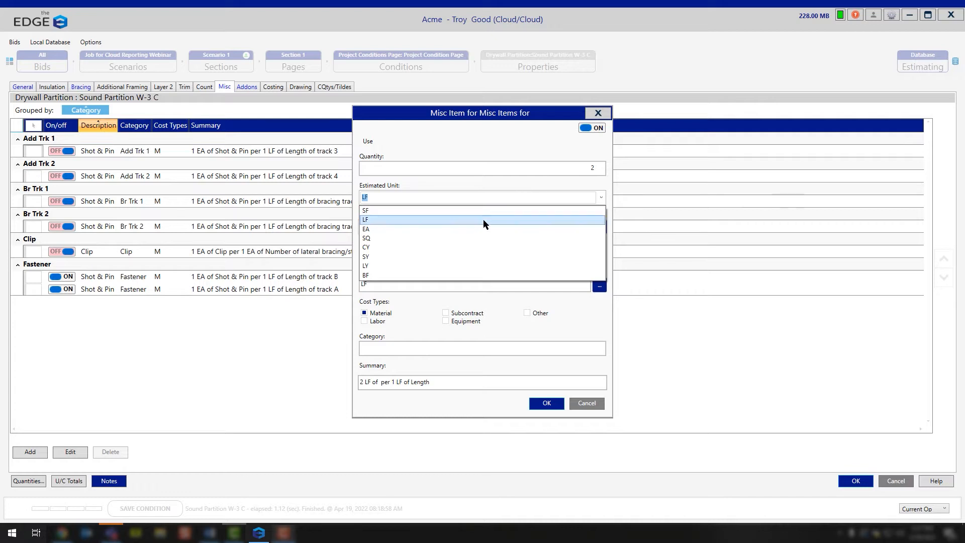
pyautogui.click(487, 178)
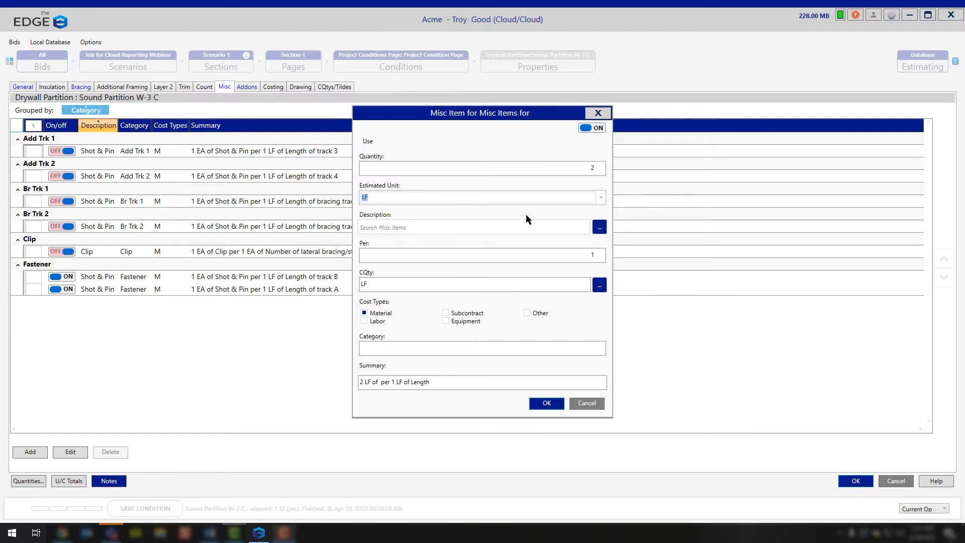
# Filter the misc item lookup by "sound" and delete the existing Sound Caulk material and labor items
pyautogui.click(599, 227)
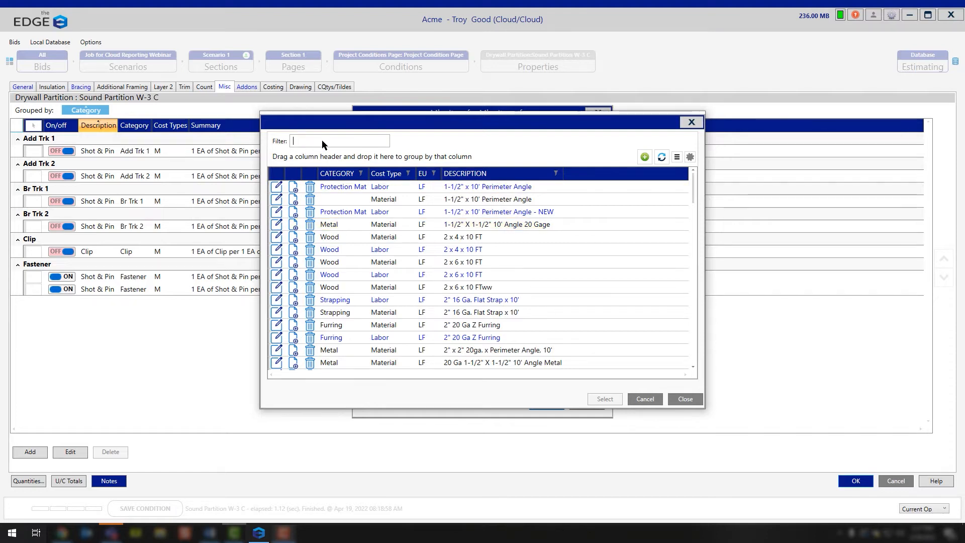
pyautogui.write('sound')
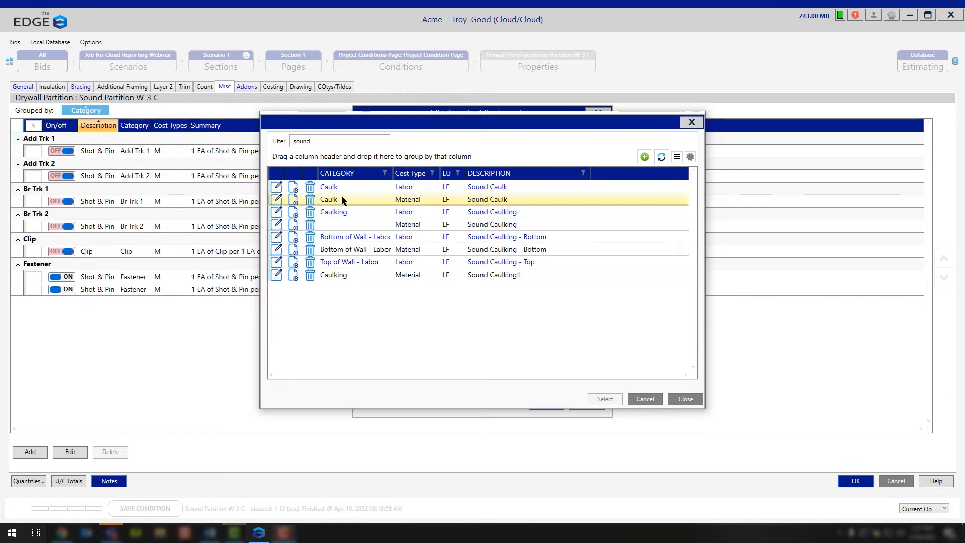
pyautogui.click(311, 199)
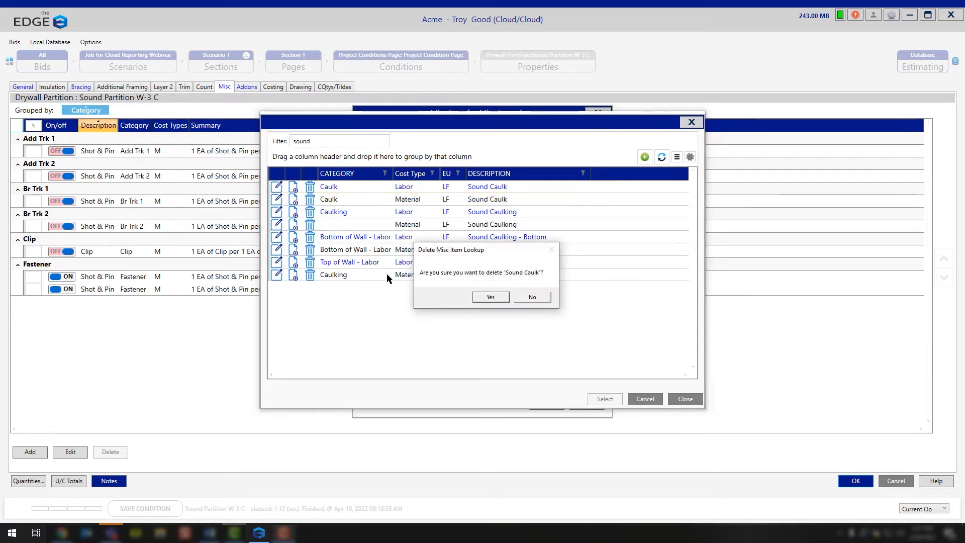
pyautogui.click(495, 300)
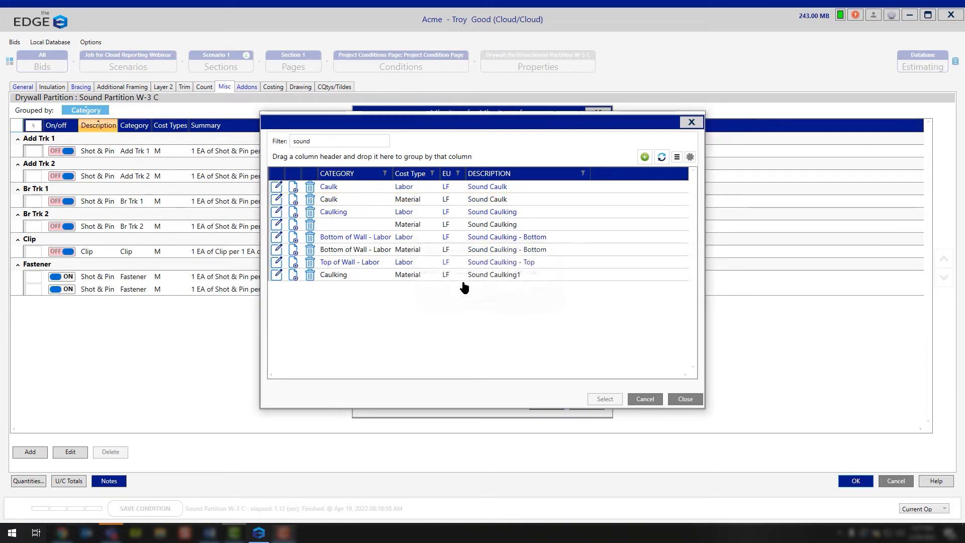
pyautogui.click(310, 187)
pyautogui.click(491, 295)
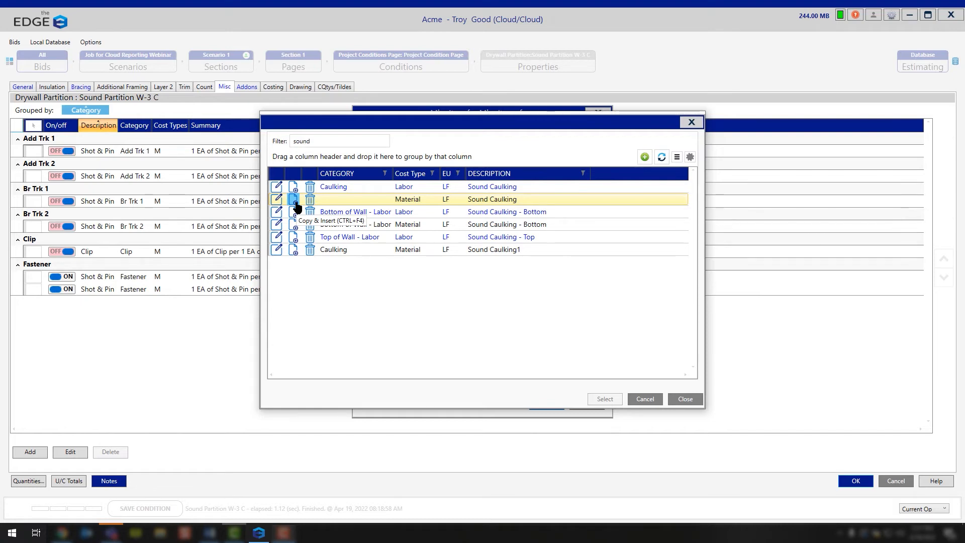
# Create and save a material lookup item described as Sound Caulk with user code 09-100-100 D/W Interior Frame Materials and category Sealant
pyautogui.click(645, 158)
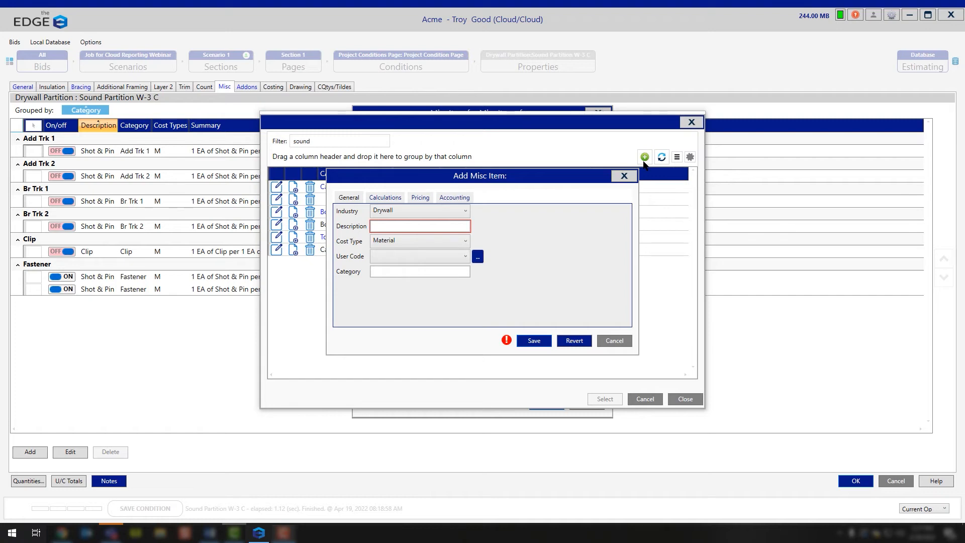
pyautogui.click(380, 226)
pyautogui.write('Sound Caulk')
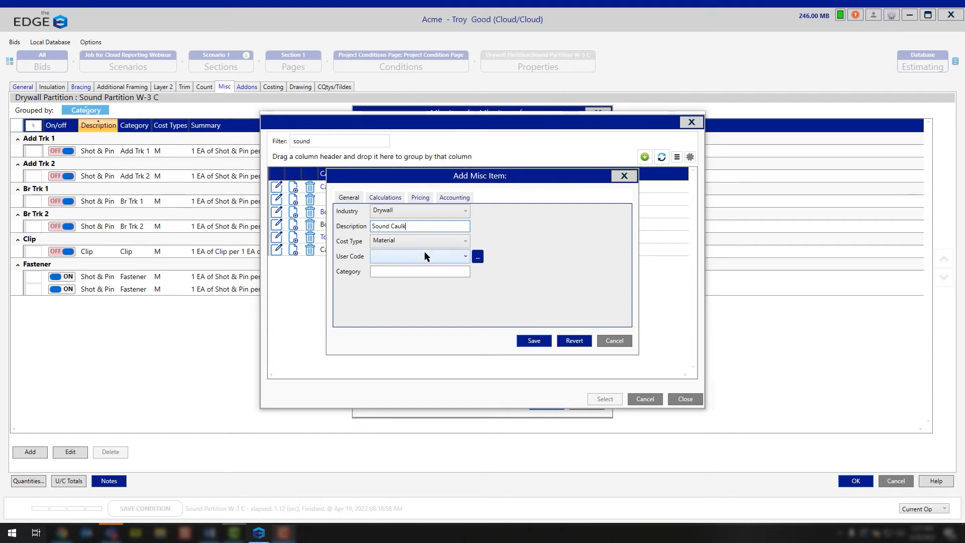
pyautogui.click(464, 256)
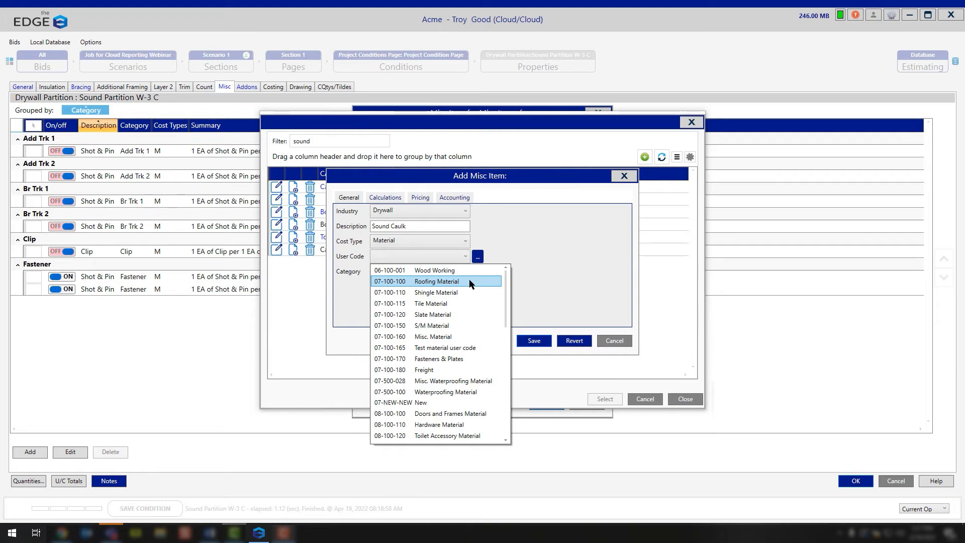
pyautogui.scroll(-2, 456, 311)
pyautogui.scroll(-1, 457, 310)
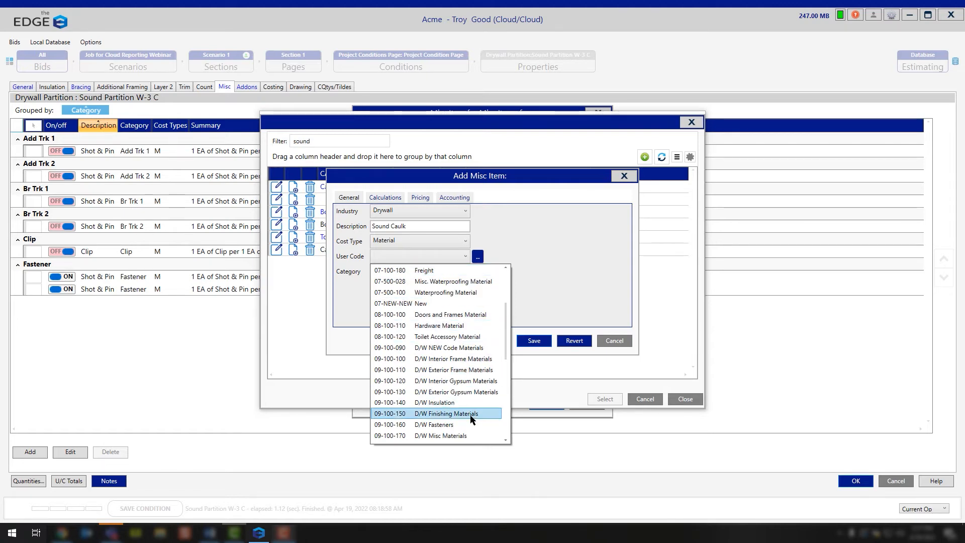
pyautogui.click(466, 359)
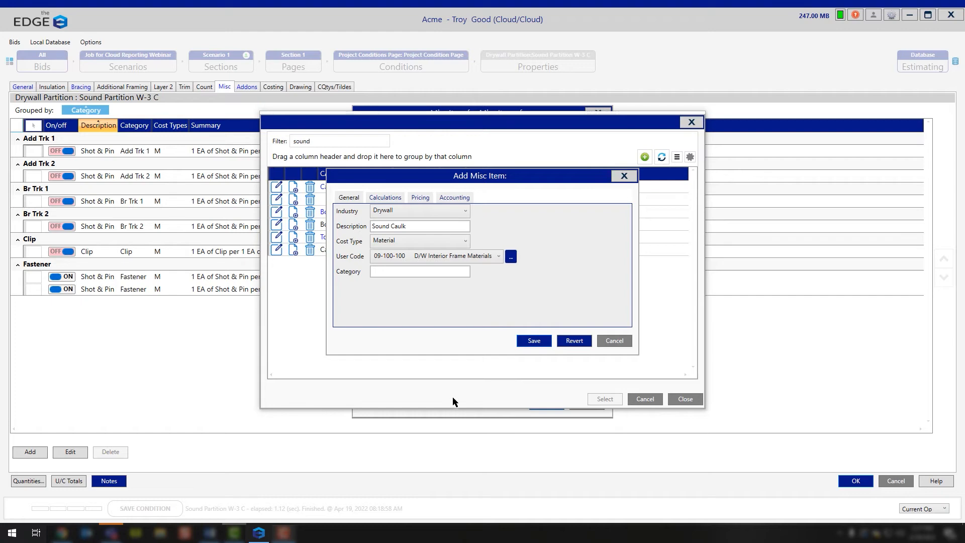
pyautogui.click(398, 273)
pyautogui.write('alant')
pyautogui.click(542, 345)
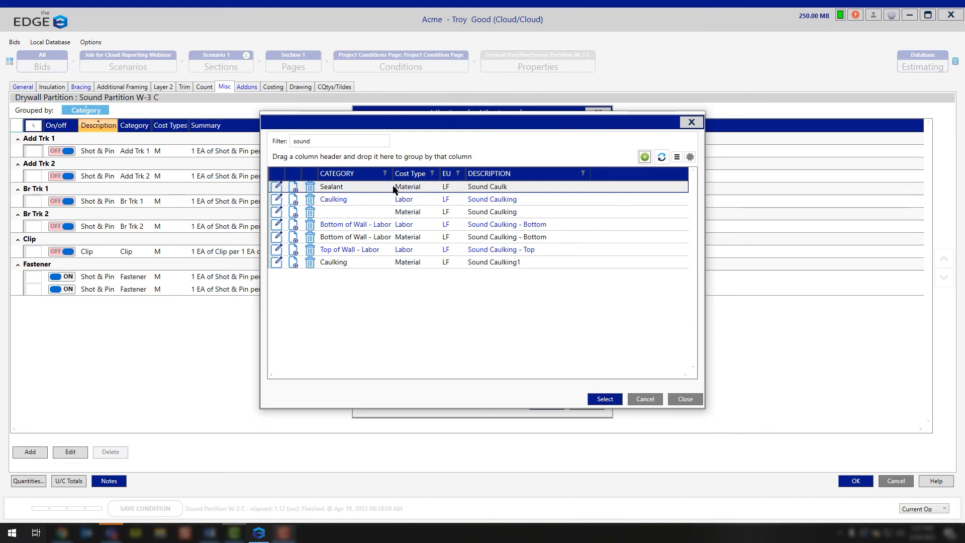
# Copy the Sound Caulk material item as a Labor item with user code 09-100-220 D/W Interior Framing Labor and save it
pyautogui.click(295, 189)
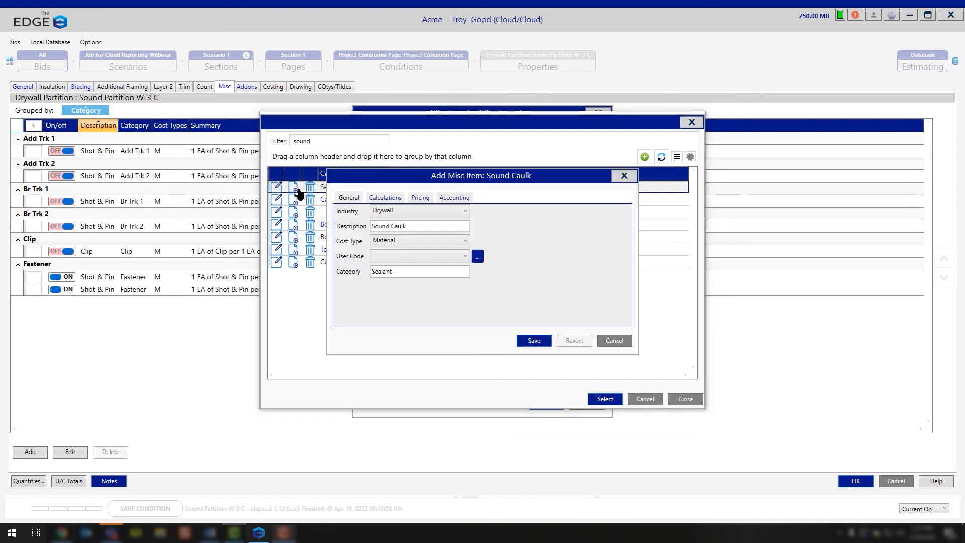
pyautogui.click(411, 240)
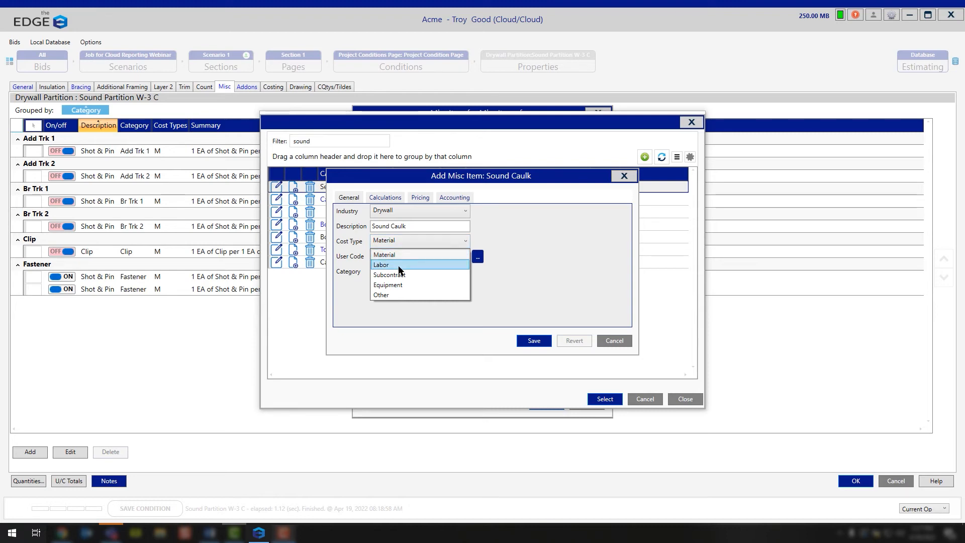
pyautogui.click(406, 265)
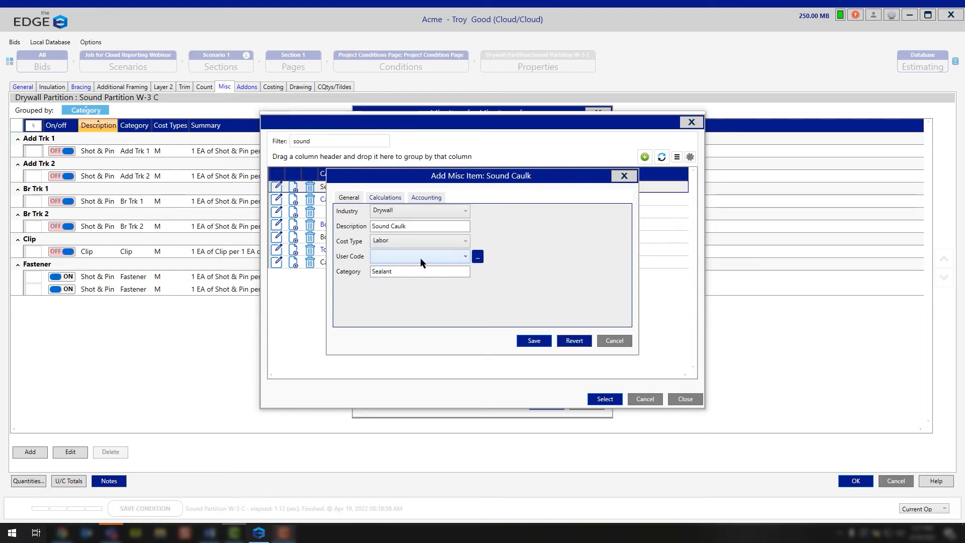
pyautogui.click(420, 257)
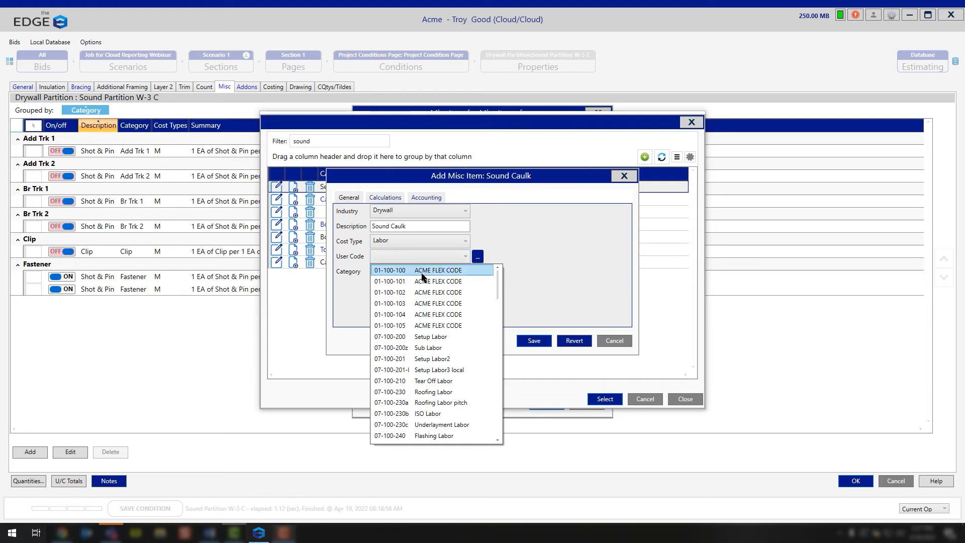
pyautogui.scroll(-1, 453, 291)
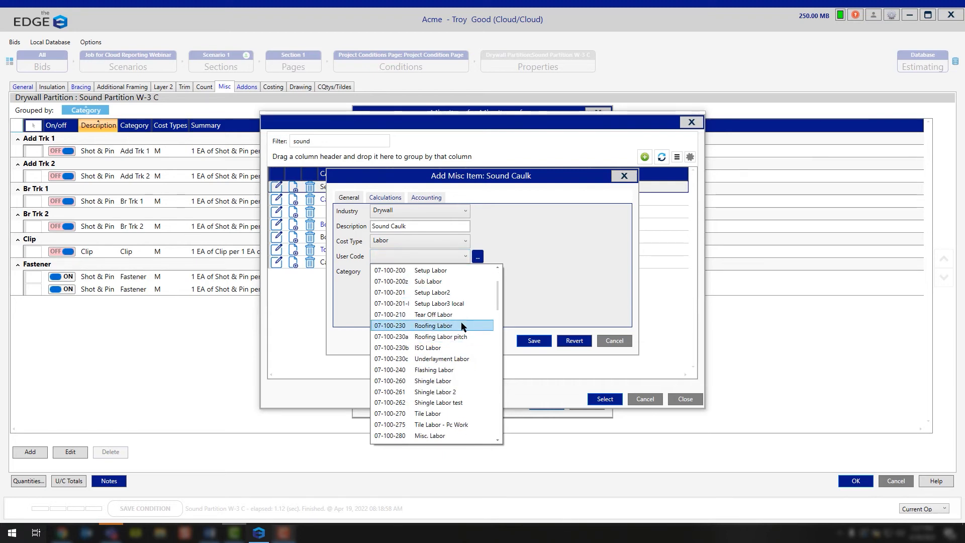
pyautogui.scroll(-8, 463, 324)
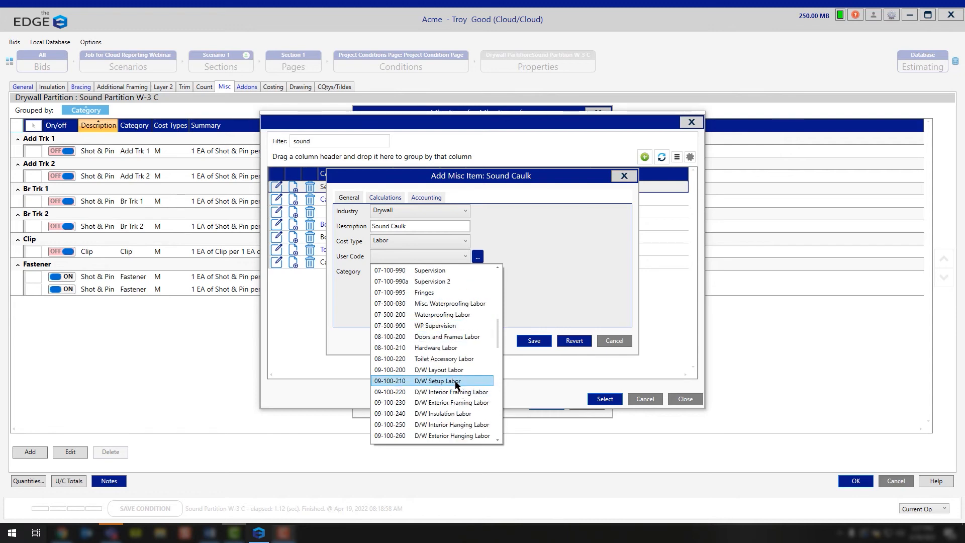
pyautogui.click(455, 391)
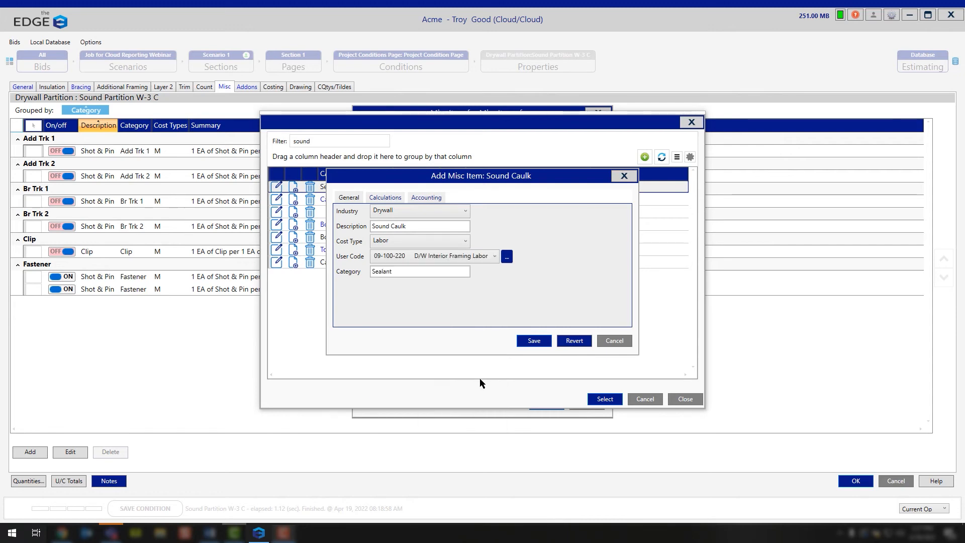
pyautogui.click(533, 341)
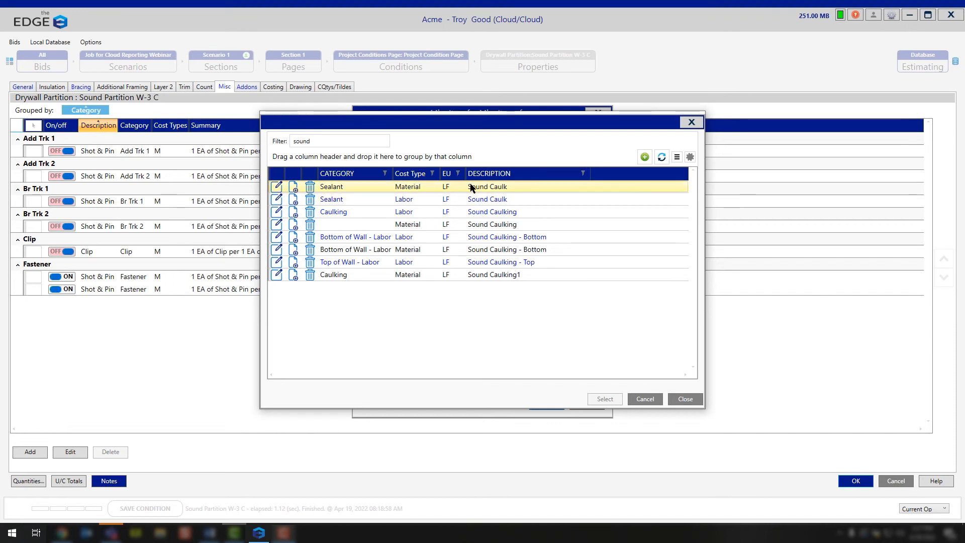
# Assign the Sealant material item Sound Caulk to the new misc item with Labor cost type added, and accept the condition's changes
pyautogui.click(645, 158)
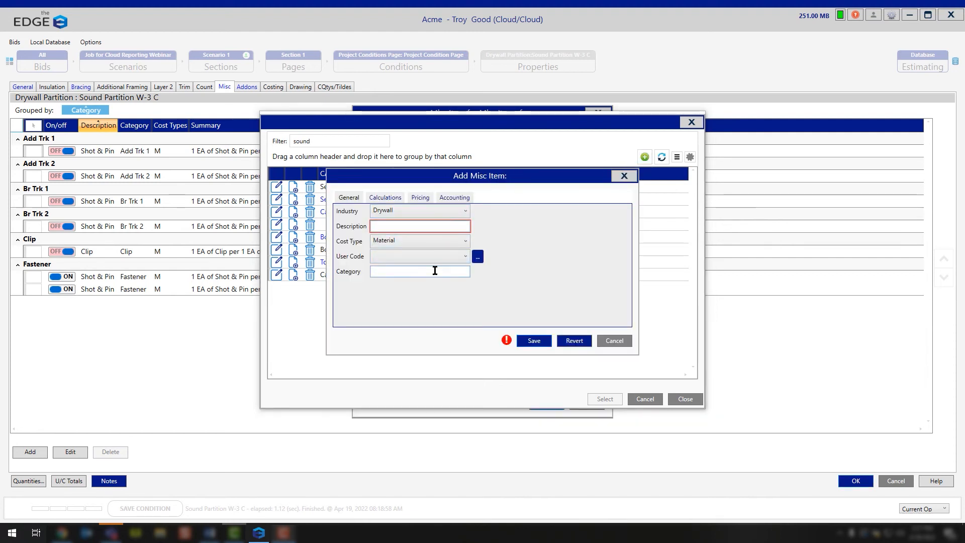
pyautogui.click(623, 175)
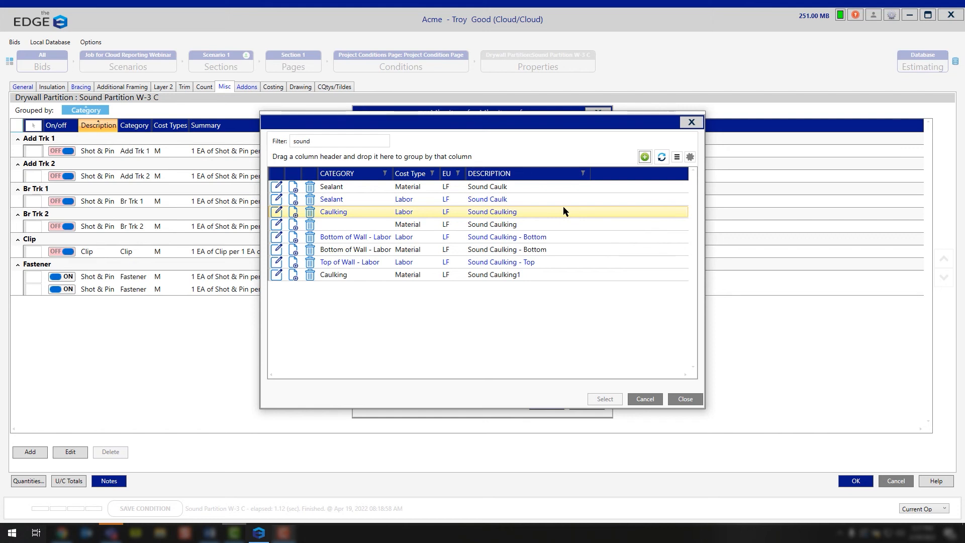
pyautogui.click(475, 187)
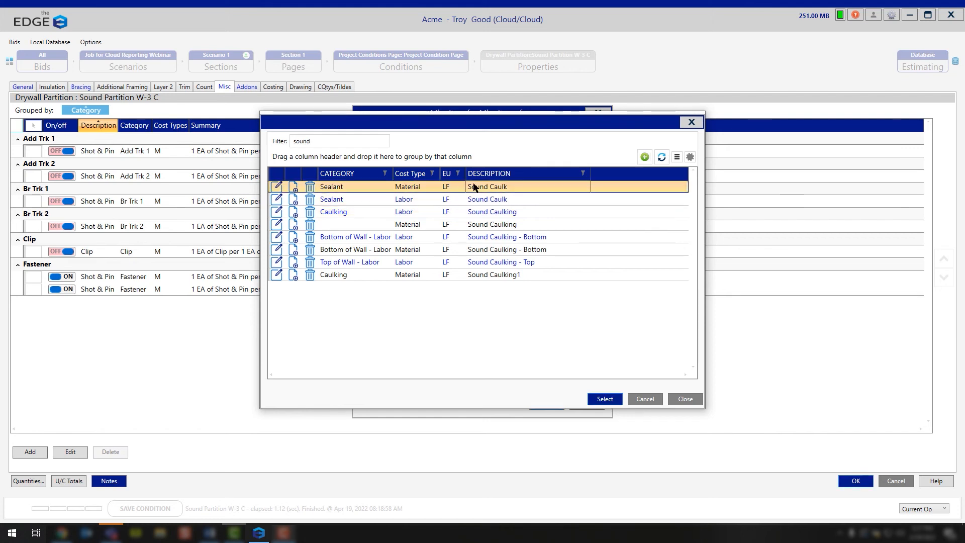
pyautogui.click(607, 399)
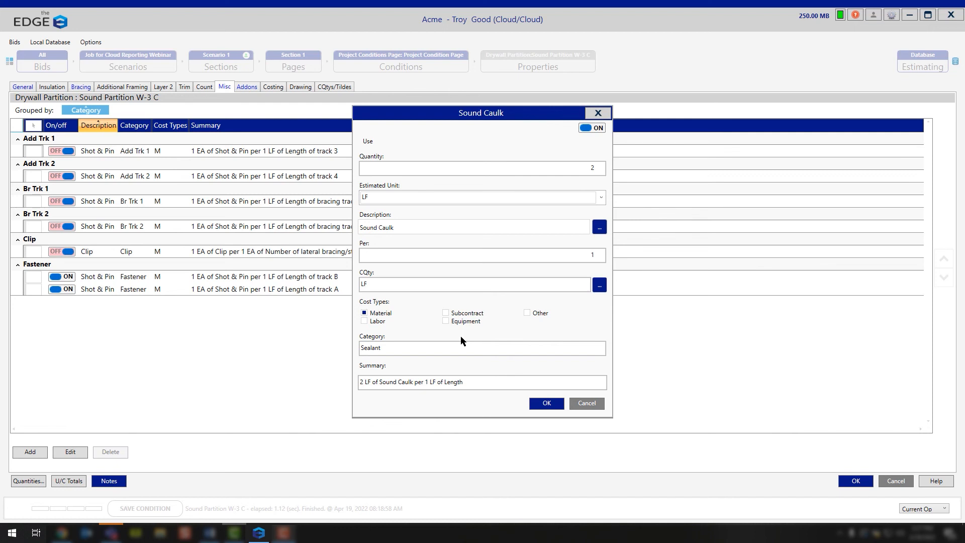
pyautogui.click(374, 321)
pyautogui.click(552, 402)
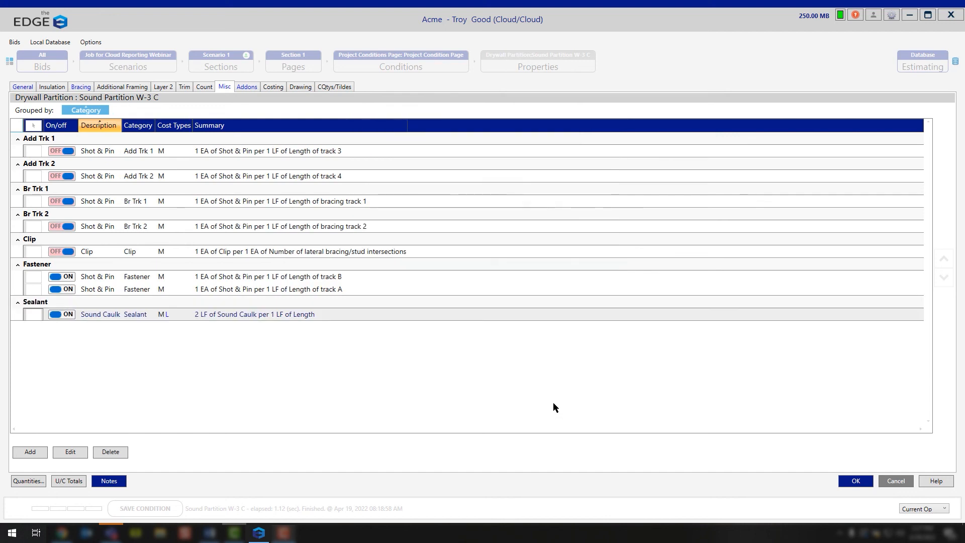
pyautogui.click(866, 481)
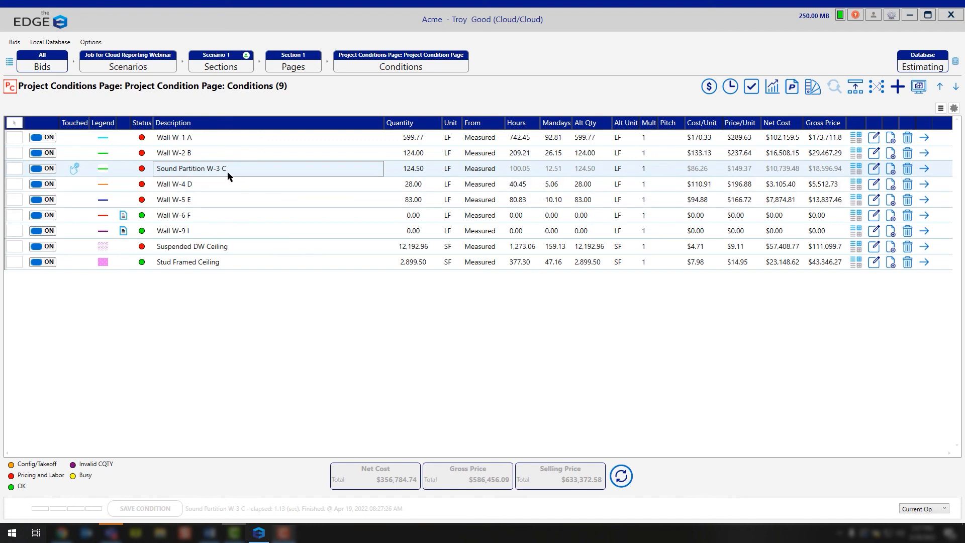
# Mark the Sound Partition W-3 C condition and check the Sound Caulk line in its material pricing and labor pricing
pyautogui.click(17, 168)
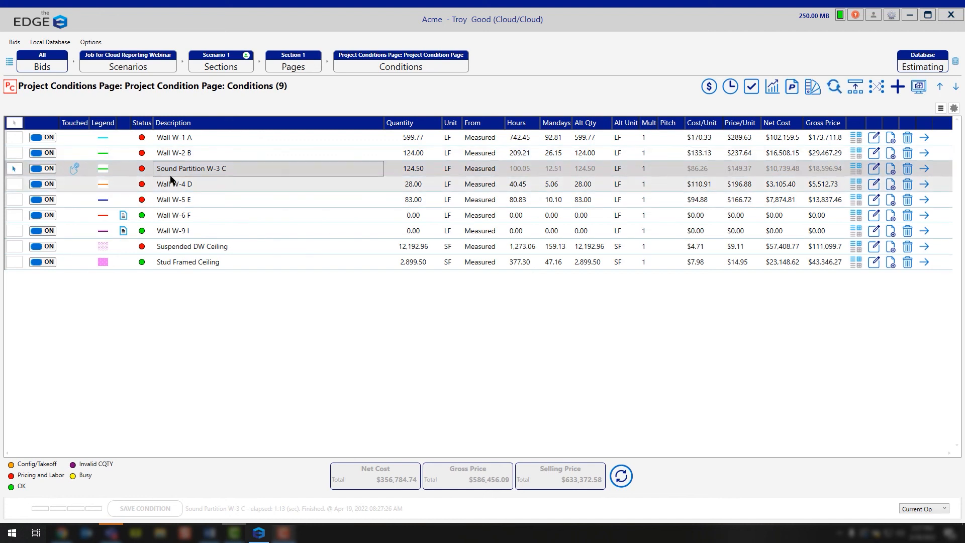
pyautogui.click(709, 88)
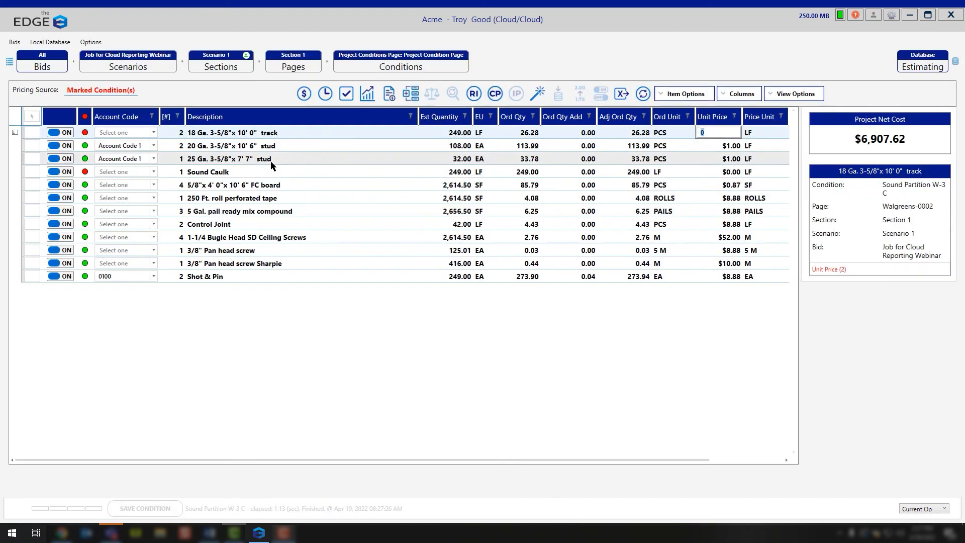
pyautogui.click(235, 173)
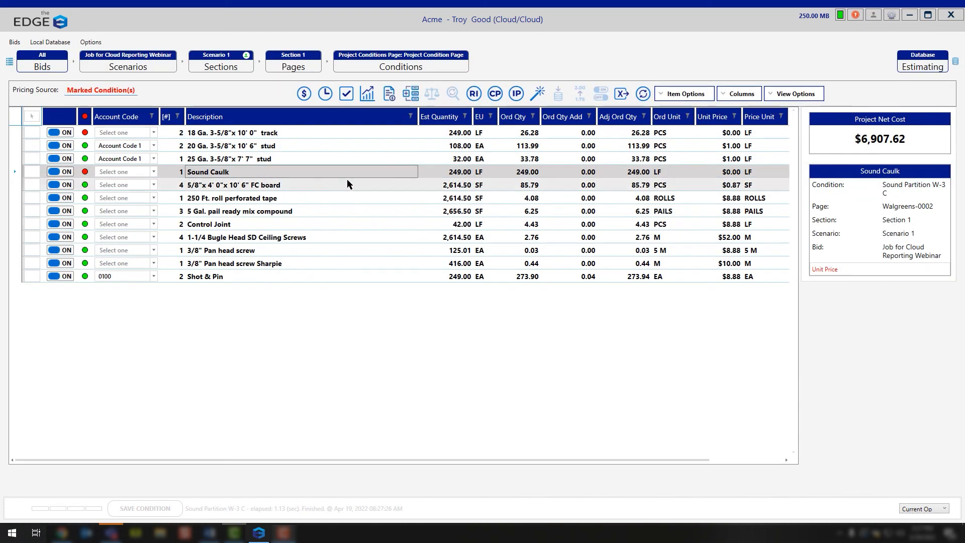
pyautogui.click(327, 96)
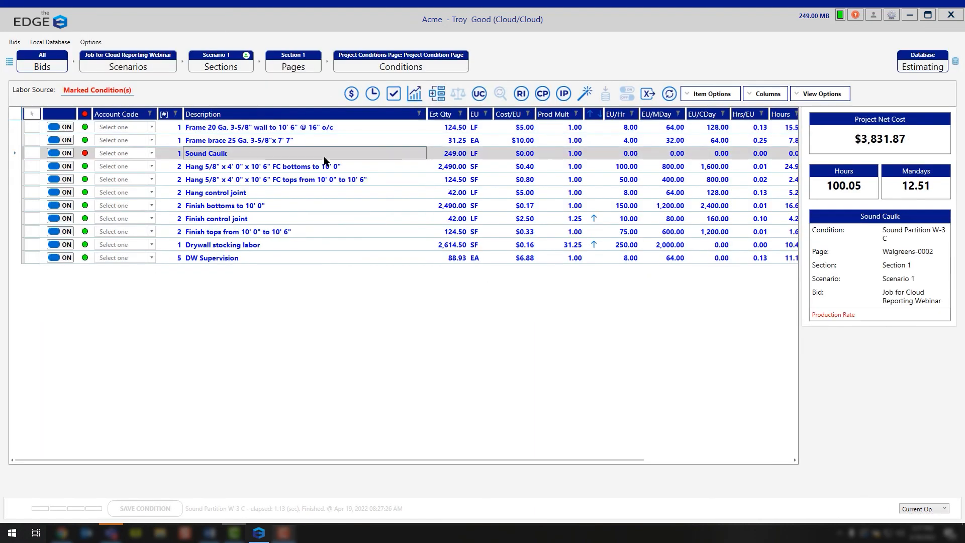
# Return to the conditions list and reopen the misc items of Sound Partition W-3 C
pyautogui.click(345, 64)
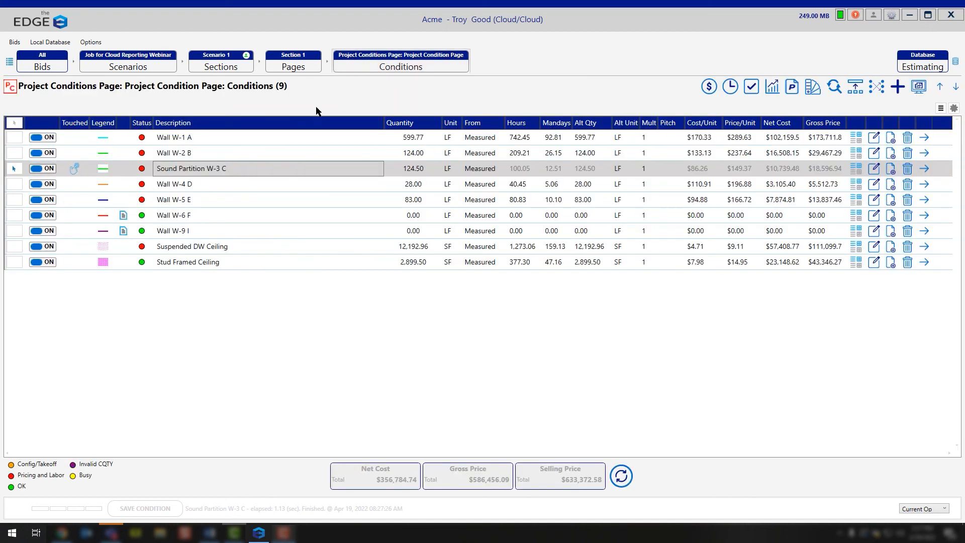
pyautogui.doubleClick(228, 170)
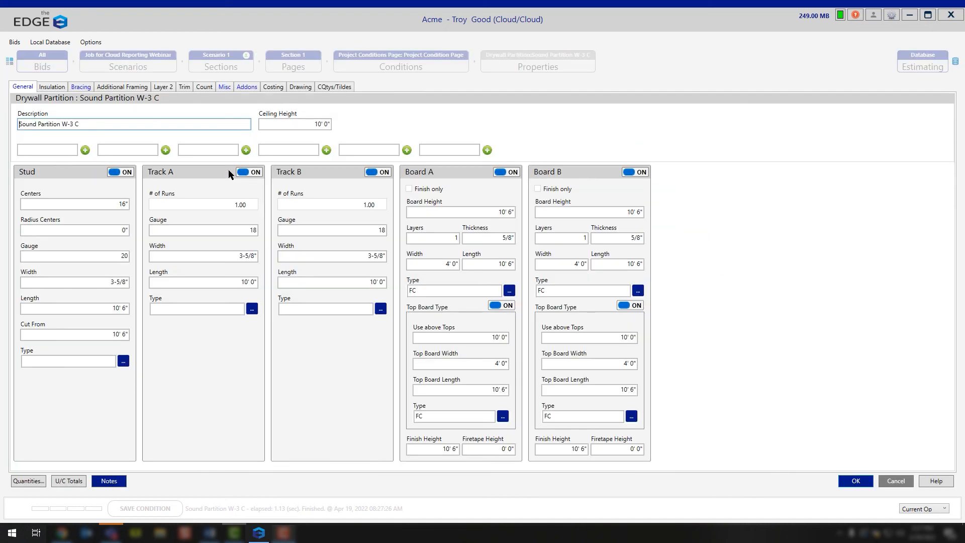
pyautogui.click(225, 88)
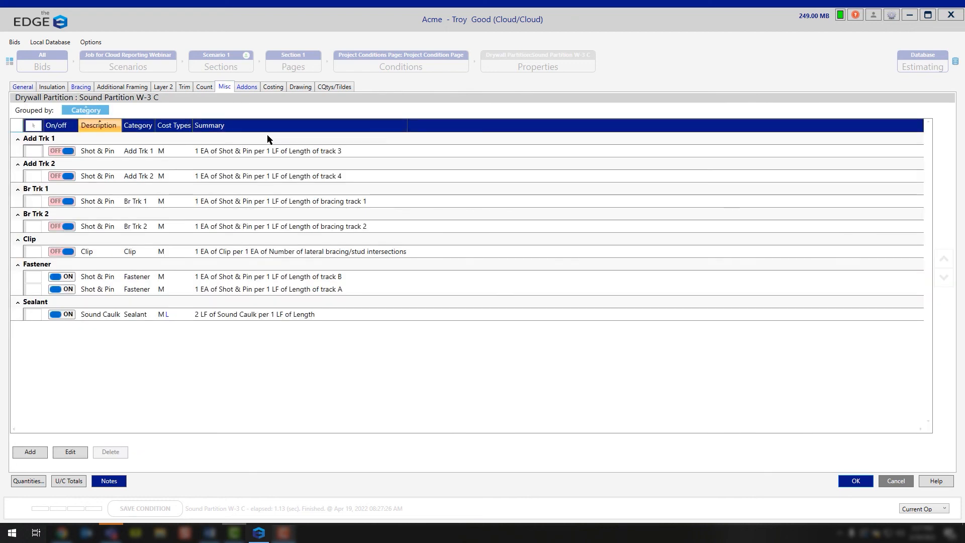